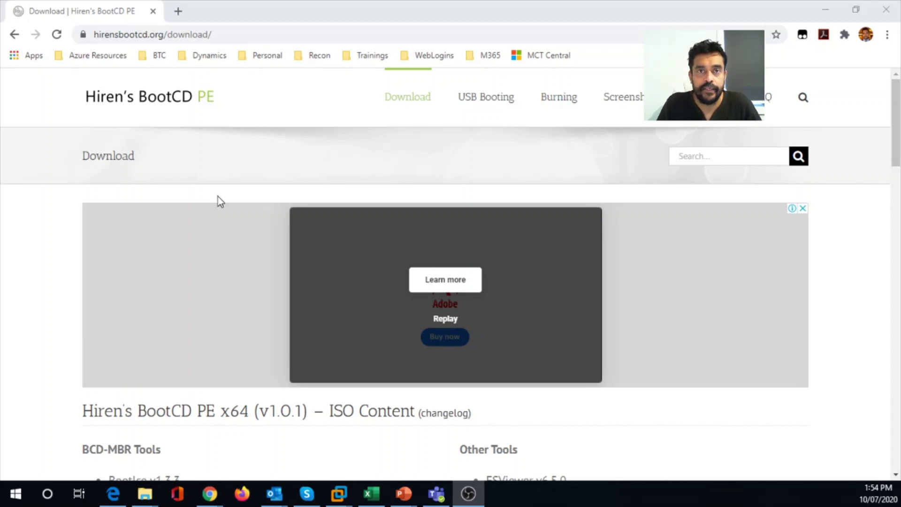
Scroll through the current site page and highlight 'x64' in the ISO Content heading
scroll(199, 248, down, 3)
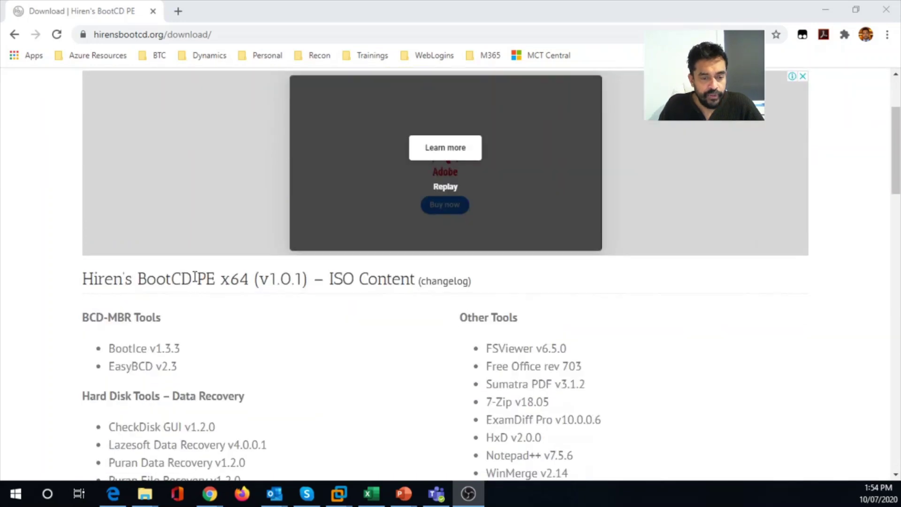
scroll(226, 361, down, 15)
scroll(227, 362, up, 15)
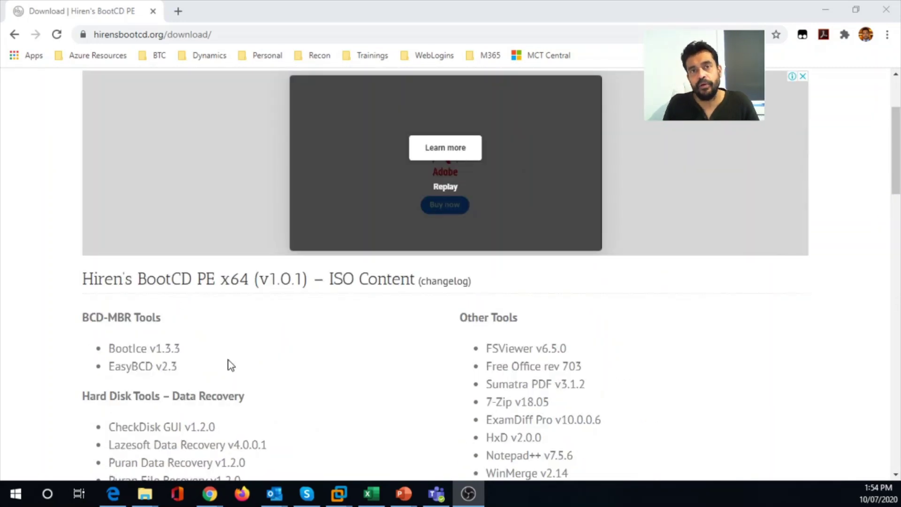
scroll(260, 376, down, 18)
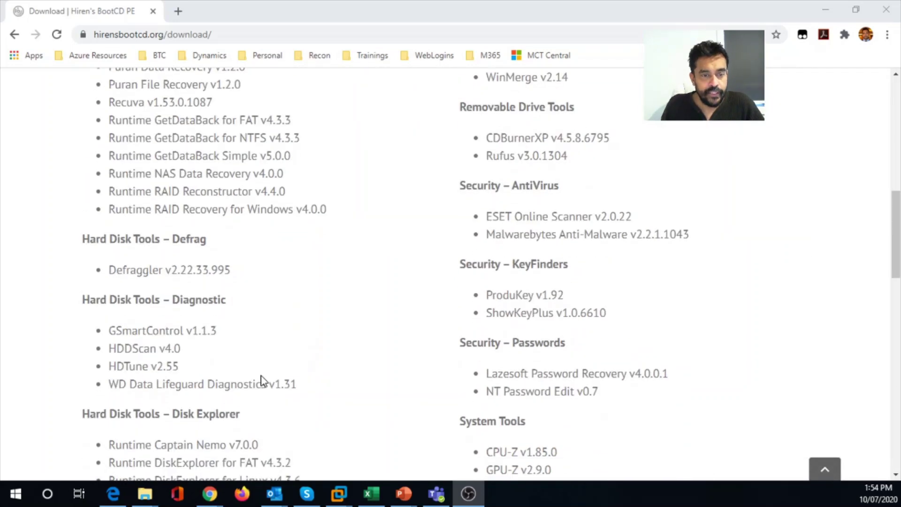
scroll(263, 378, up, 13)
scroll(263, 377, up, 7)
scroll(261, 376, down, 2)
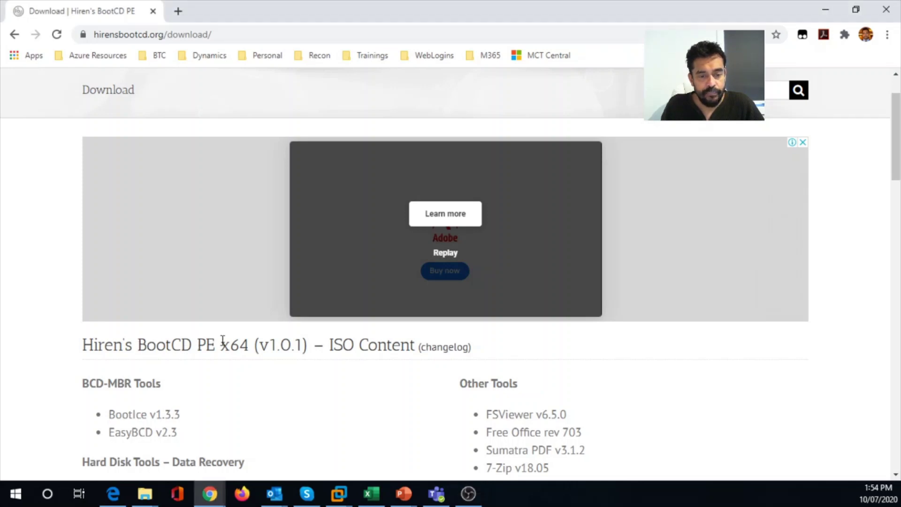
drag(196, 345, 250, 349)
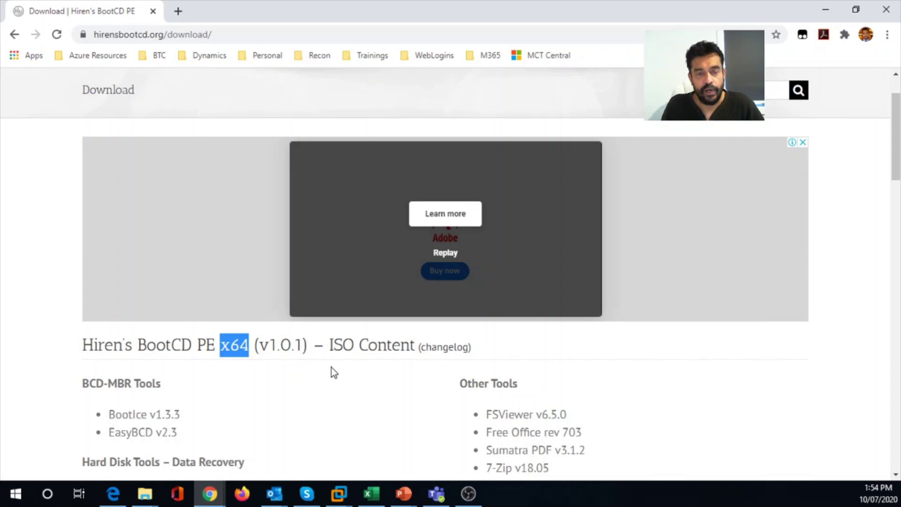
scroll(331, 368, up, 2)
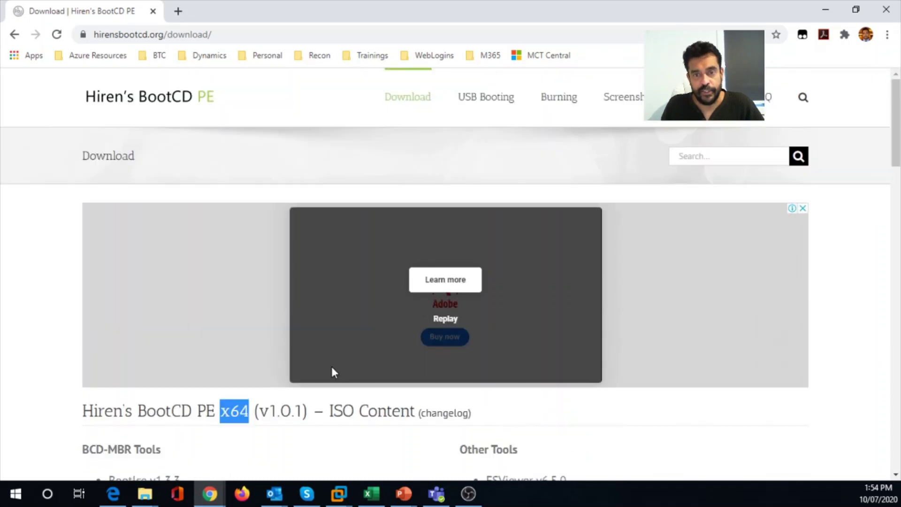
Go to the USB Booting page and read through its ISO2USB instructions
click(488, 100)
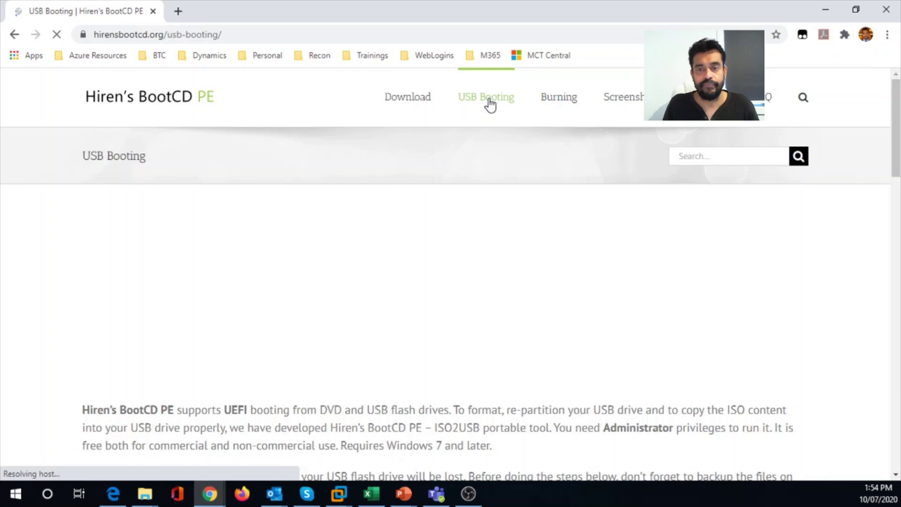
scroll(577, 258, down, 6)
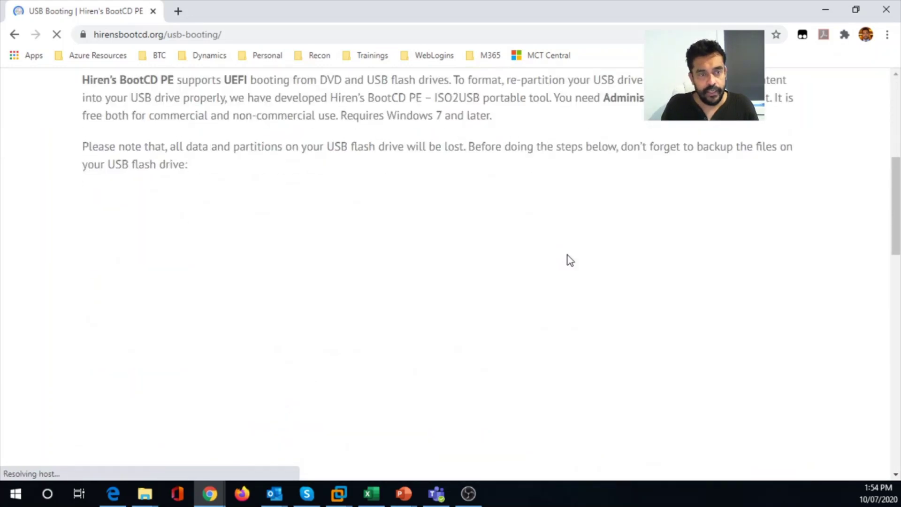
scroll(568, 258, down, 4)
scroll(558, 261, up, 7)
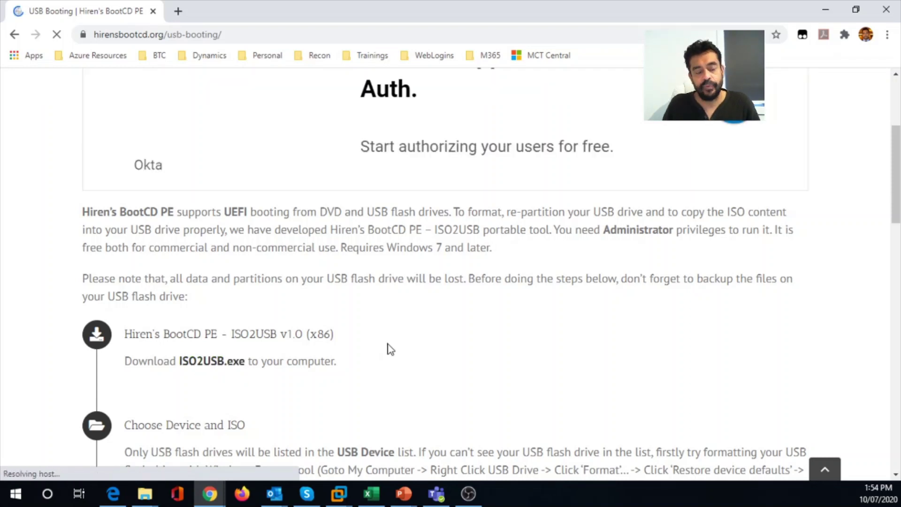
scroll(389, 349, up, 4)
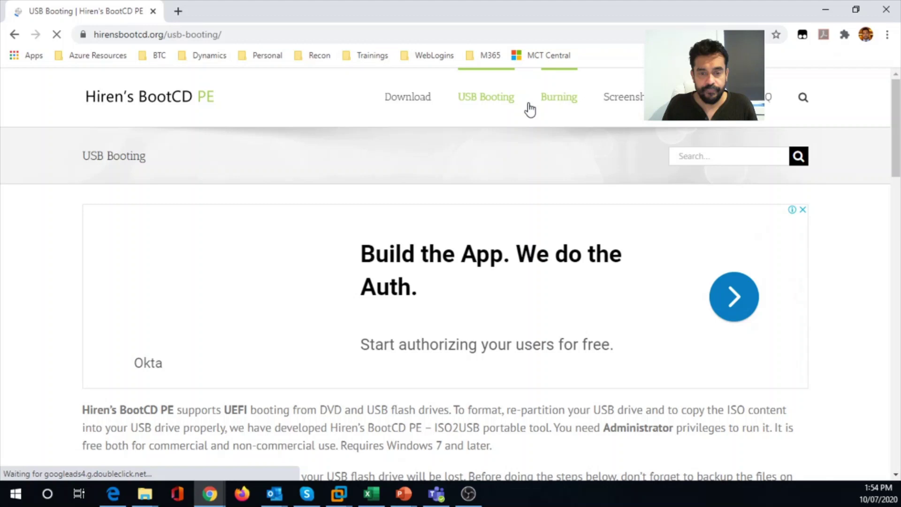
Scroll the Burning page down to the Windows Disc Image Burner section
scroll(477, 179, down, 3)
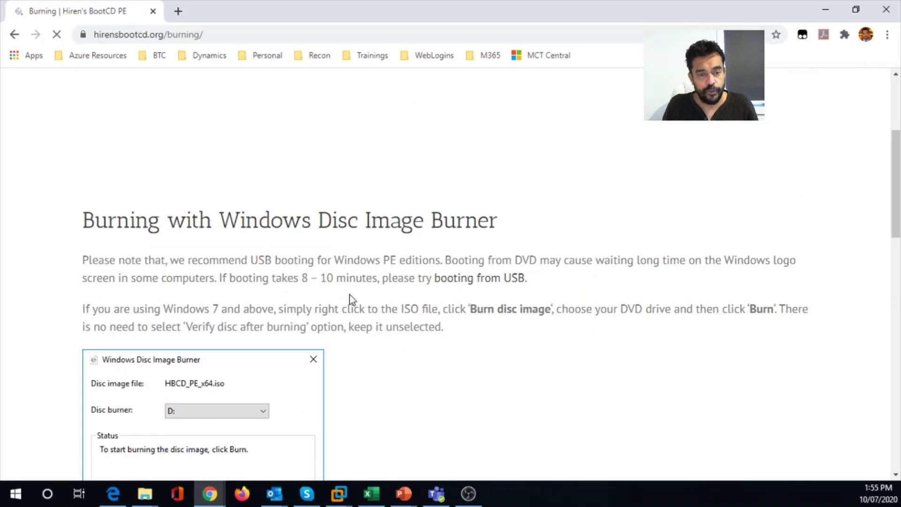
scroll(339, 286, down, 1)
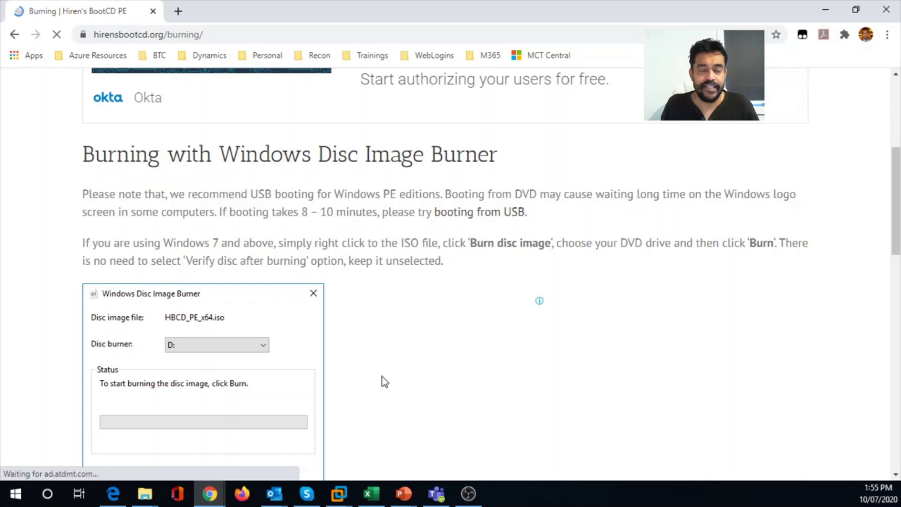
Switch to the Hacking Tools folder window and launch ISO2USB from it
click(145, 493)
click(266, 444)
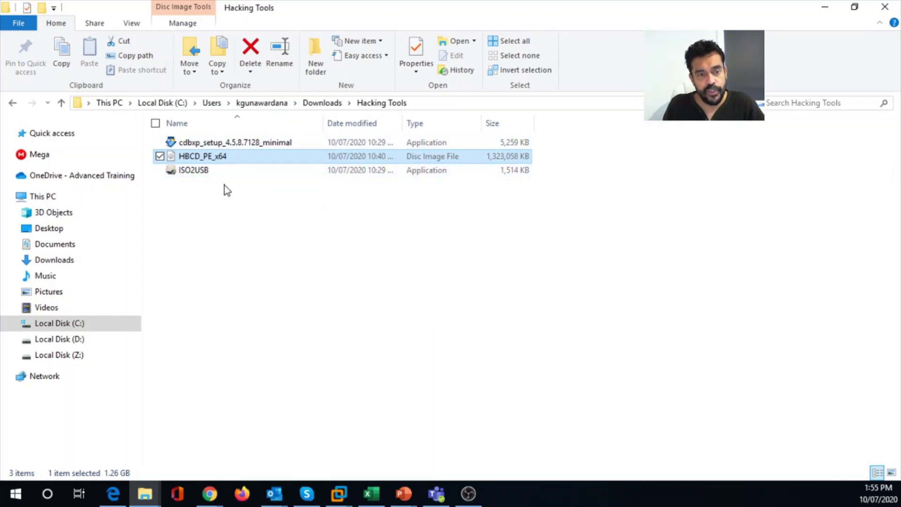
double_click(192, 172)
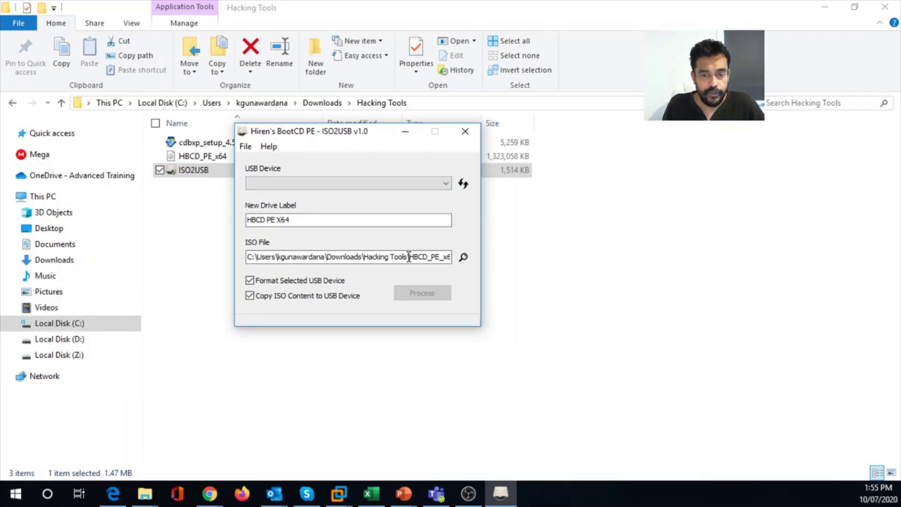
Reveal the HBCD_PE_x64.iso path in ISO2USB and check the empty USB Device list
drag(409, 256, 472, 260)
click(289, 184)
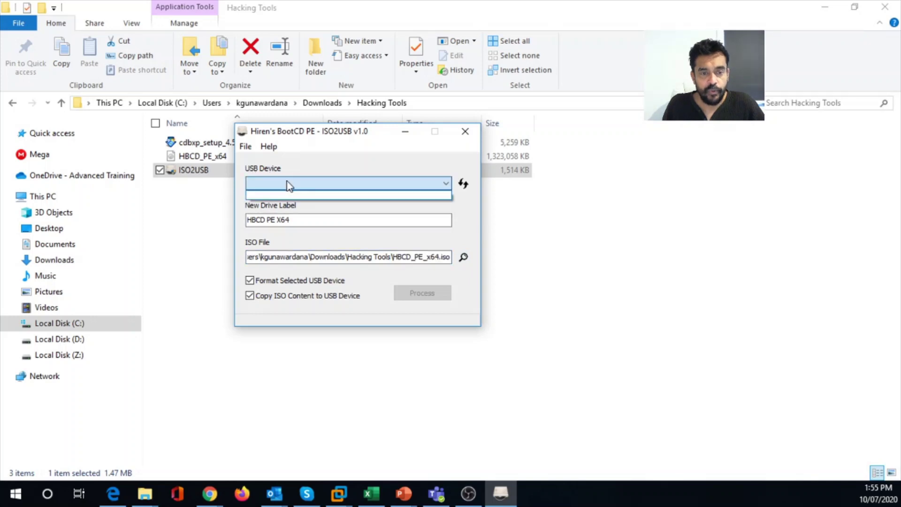
click(292, 186)
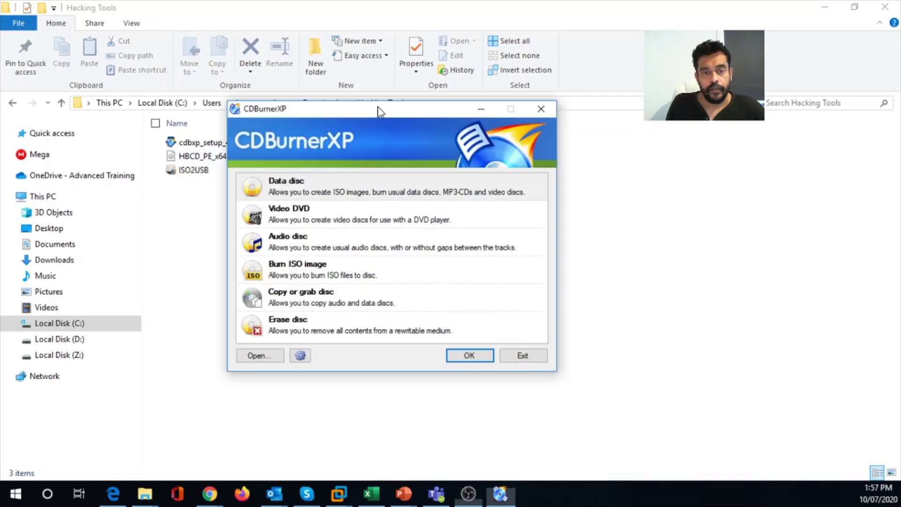
Move CDBurnerXP aside, choose Burn ISO image, review its options, then cancel
drag(379, 104, 521, 88)
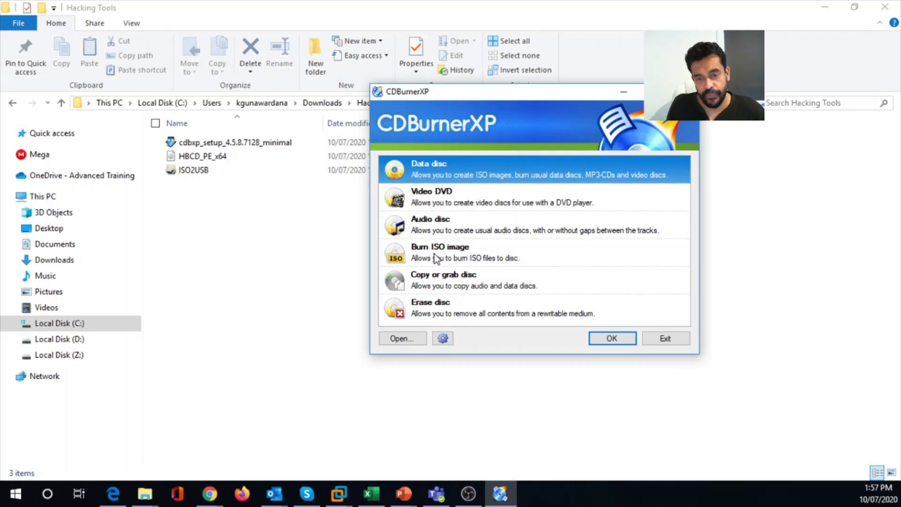
click(445, 256)
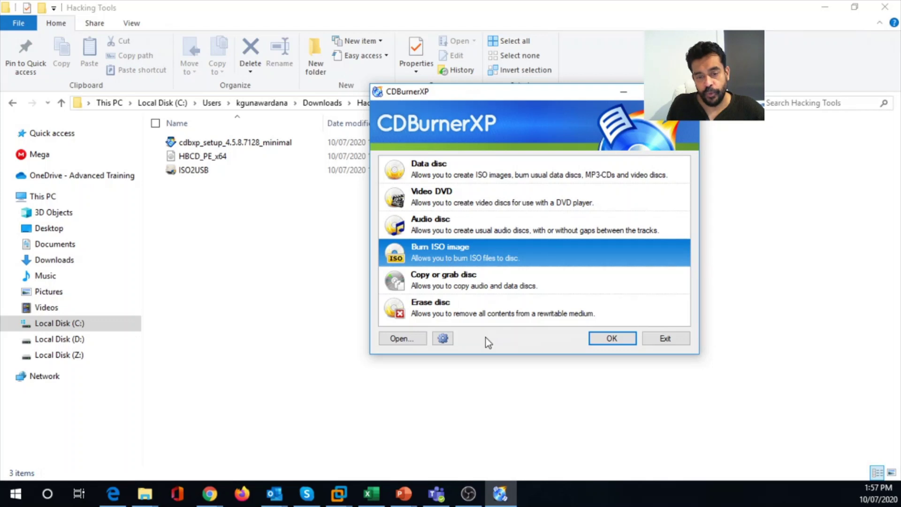
click(609, 338)
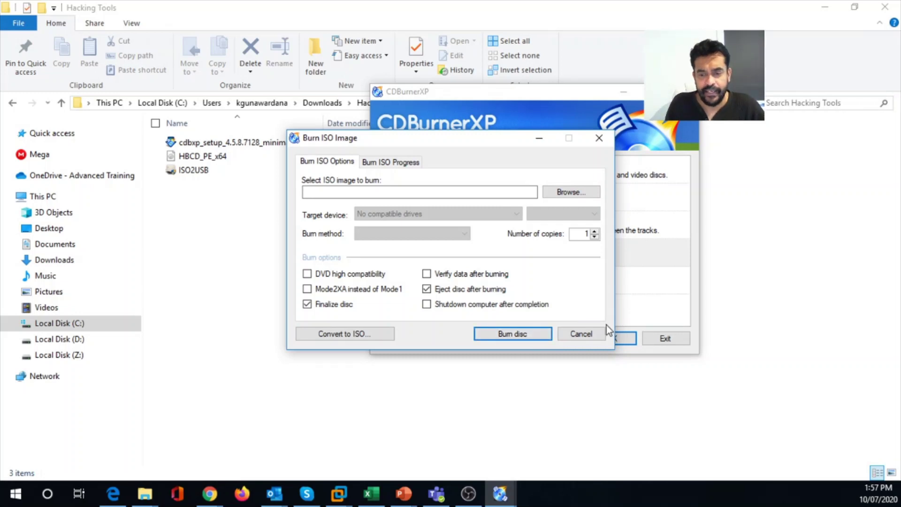
click(585, 336)
Exit CDBurnerXP and select the VIC-HZ-02 VM in VMware Workstation to view its settings
click(667, 338)
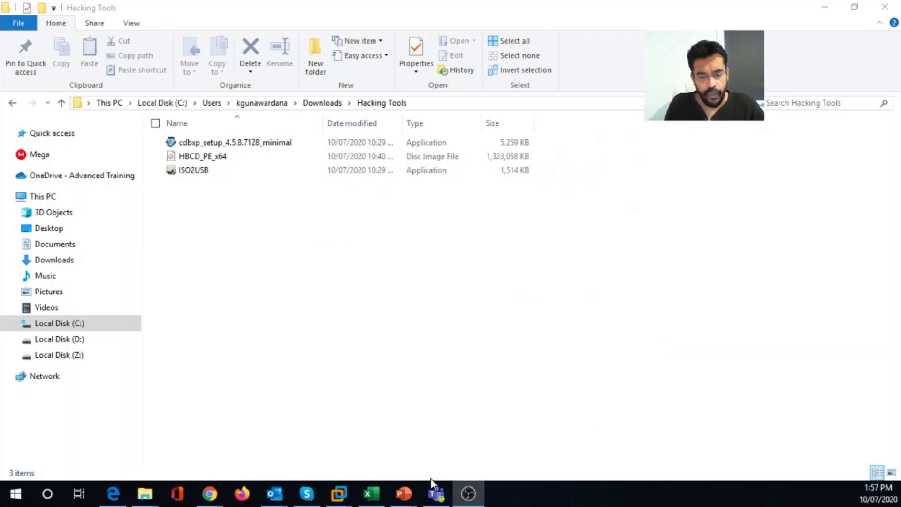
mouse_move(331, 498)
click(289, 434)
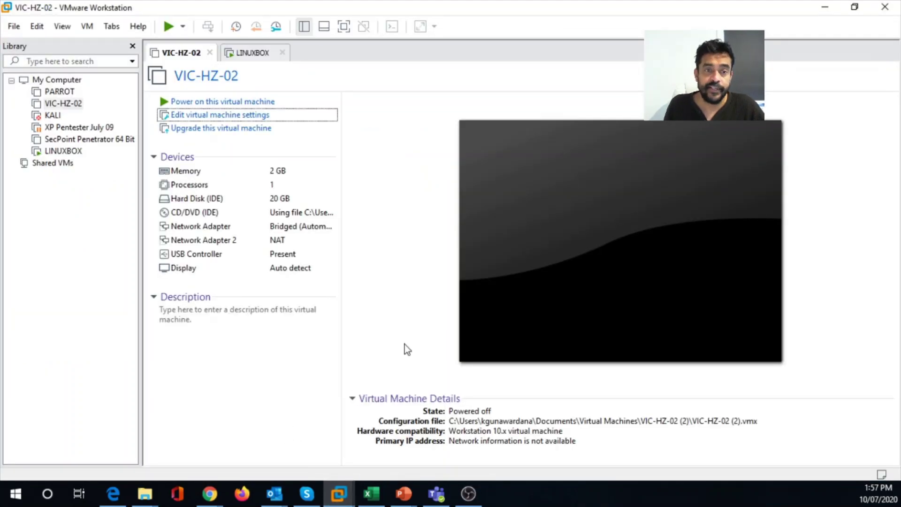
click(70, 104)
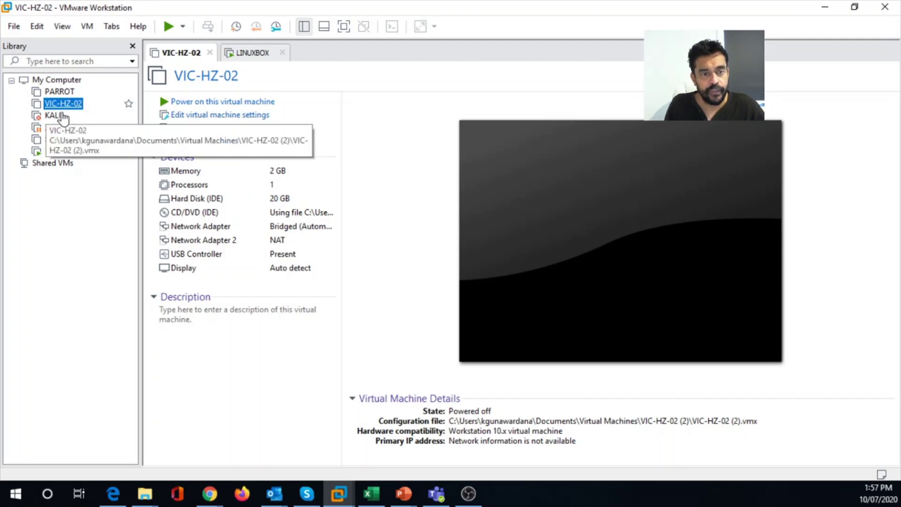
click(228, 115)
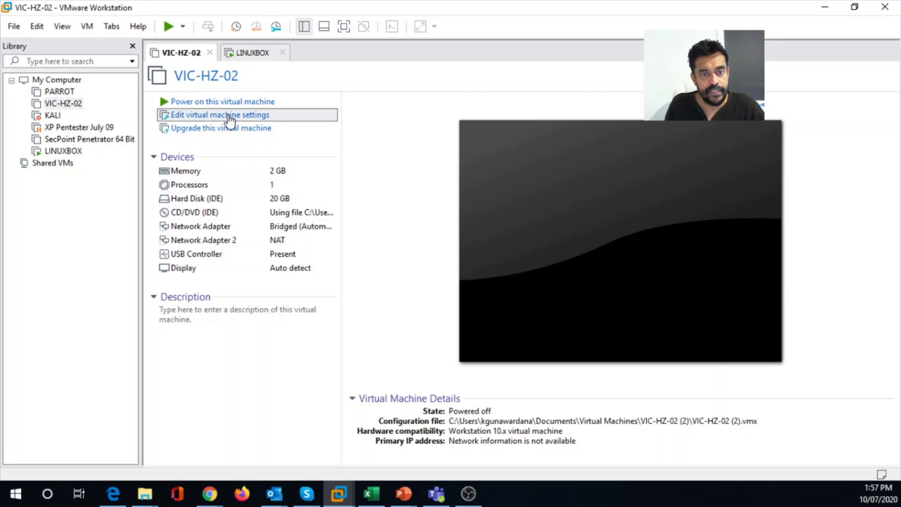
double_click(204, 213)
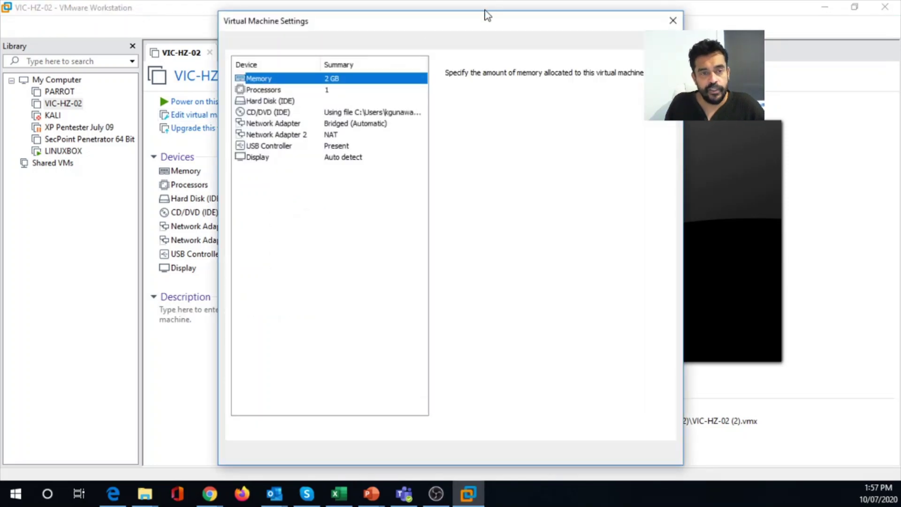
click(335, 112)
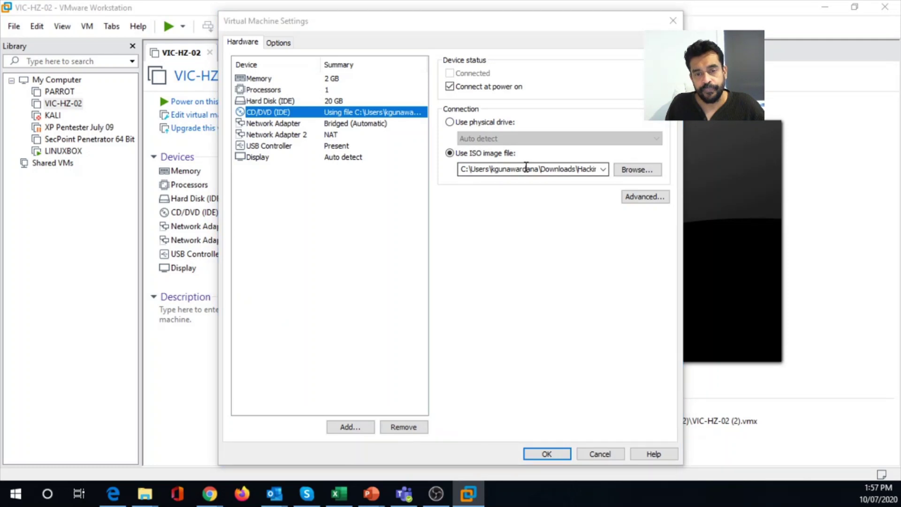
click(547, 453)
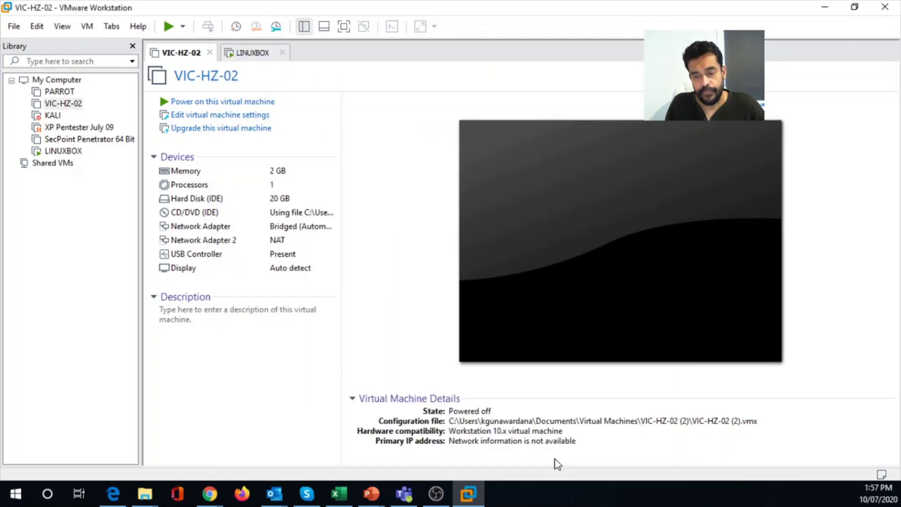
Power on VIC-HZ-02 directly into its PhoenixBIOS firmware setup
click(182, 27)
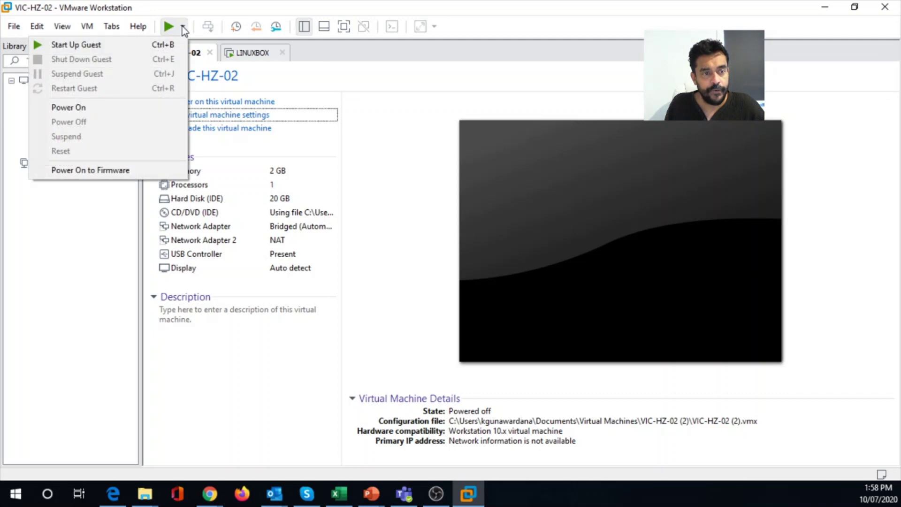
click(97, 176)
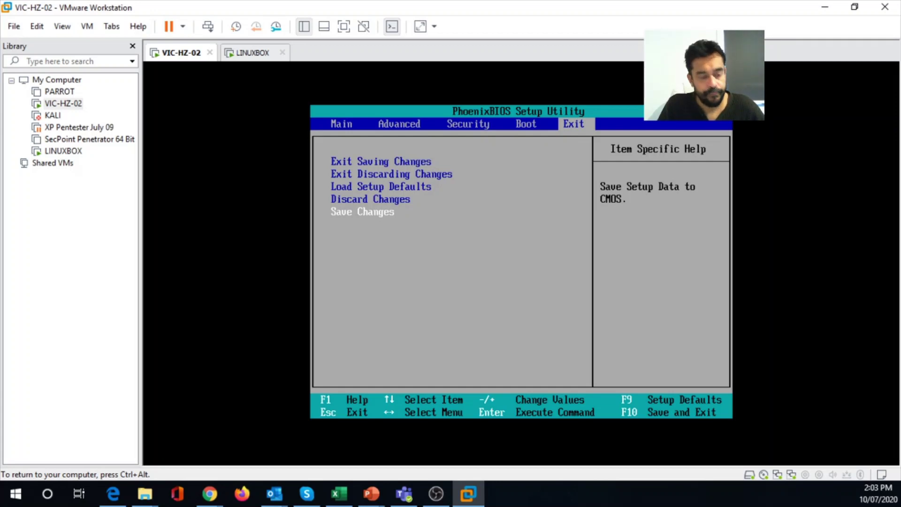
Save the BIOS changes and exit setup, rebooting the VM into Hiren's BootCD PE
key(Return)
key(Return)
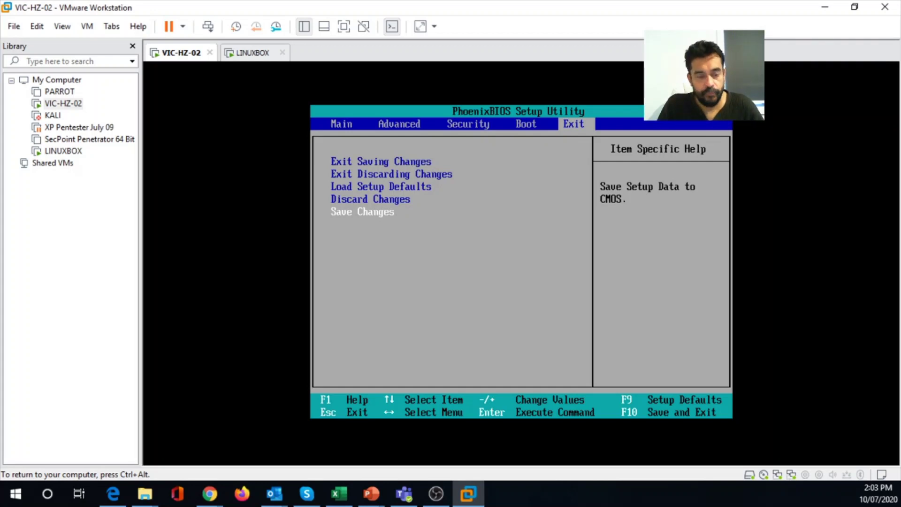
key(Return)
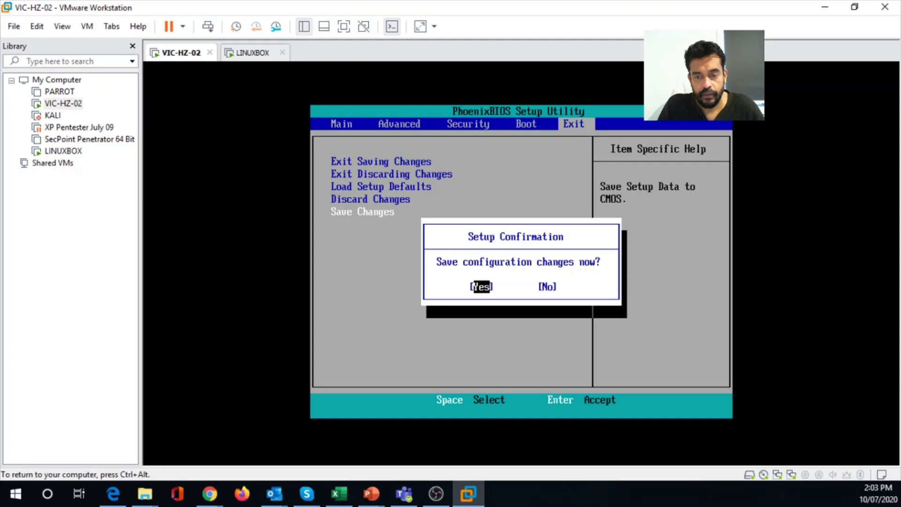
key(Return)
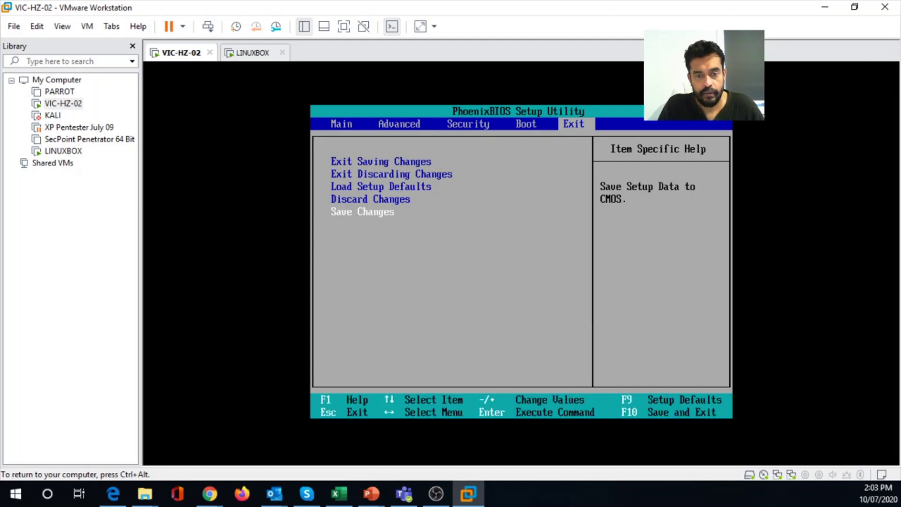
key(Down)
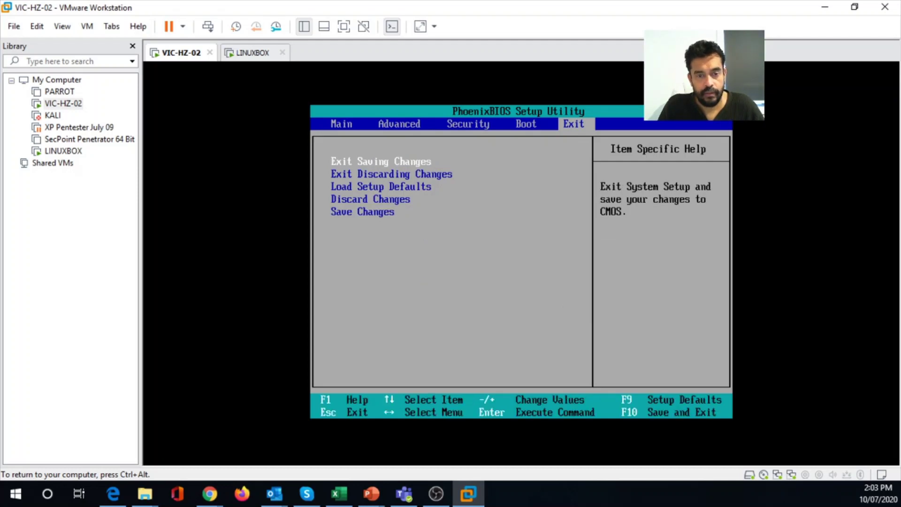
key(Return)
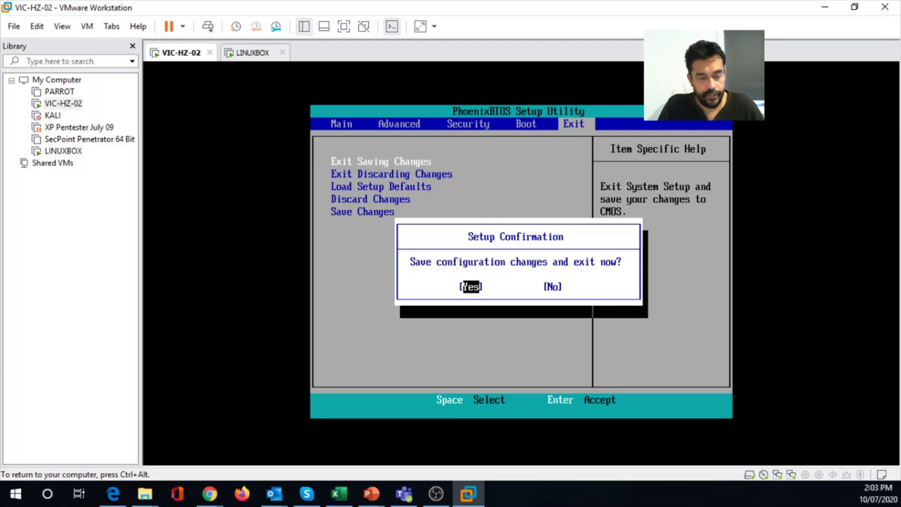
key(Return)
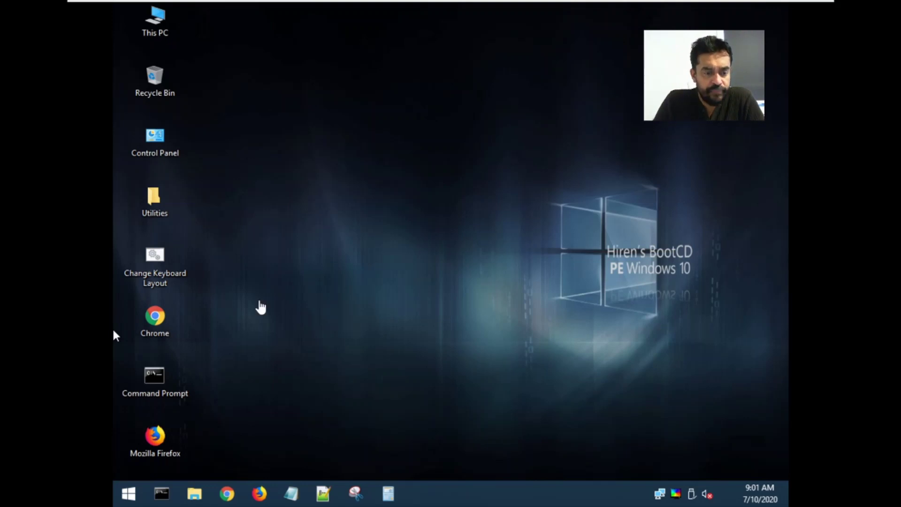
Launch the desktop Command Prompt, reposition it, and run ipconfig after one mistyped attempt
click(154, 376)
double_click(151, 374)
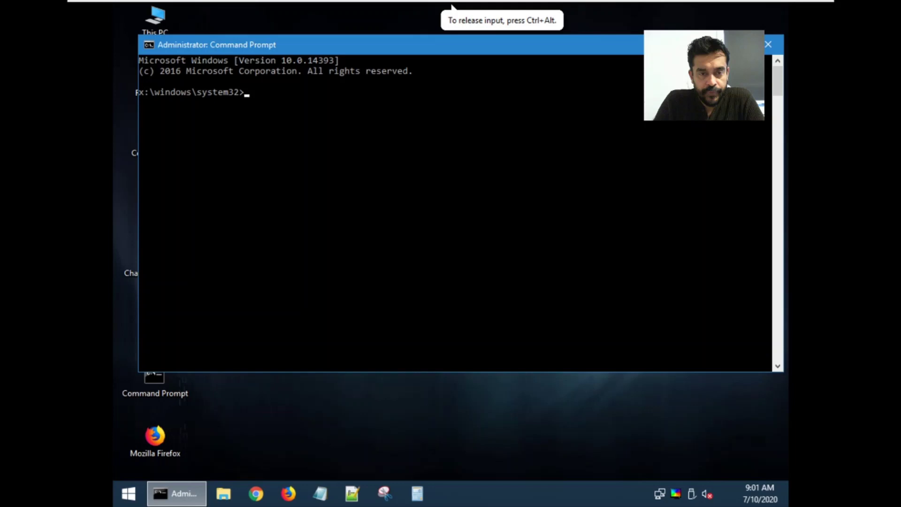
drag(398, 49, 423, 127)
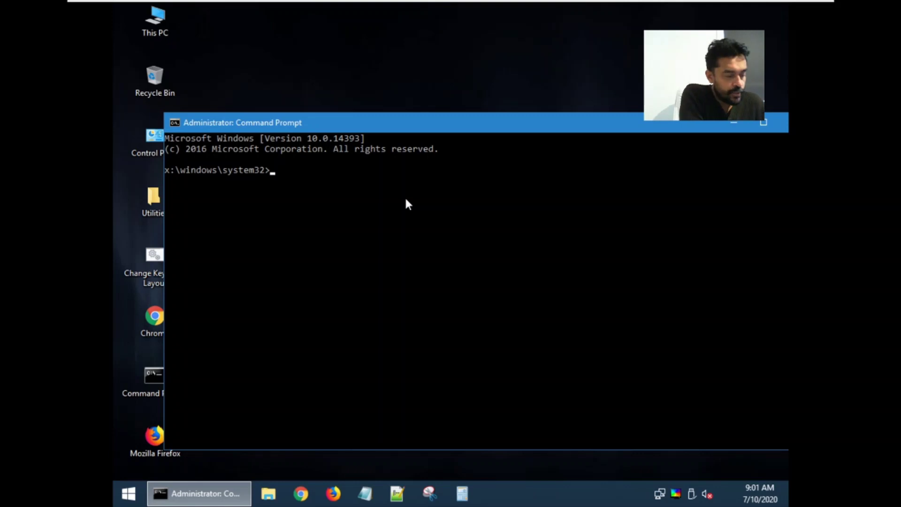
text(ipcofn)
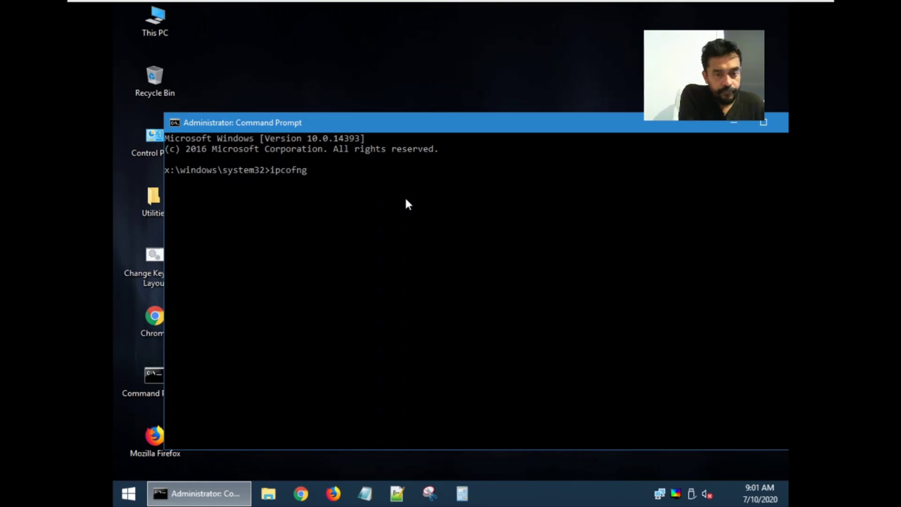
key(BackSpace)
text(ig)
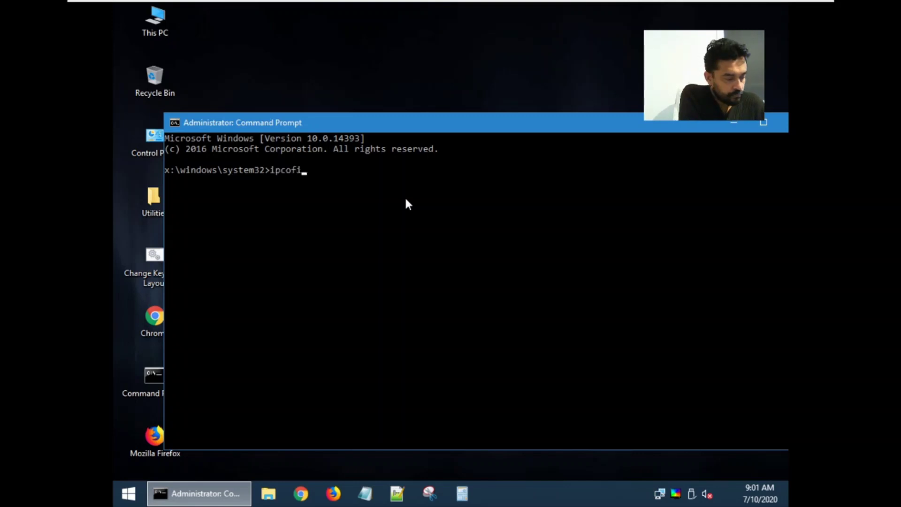
key(Return)
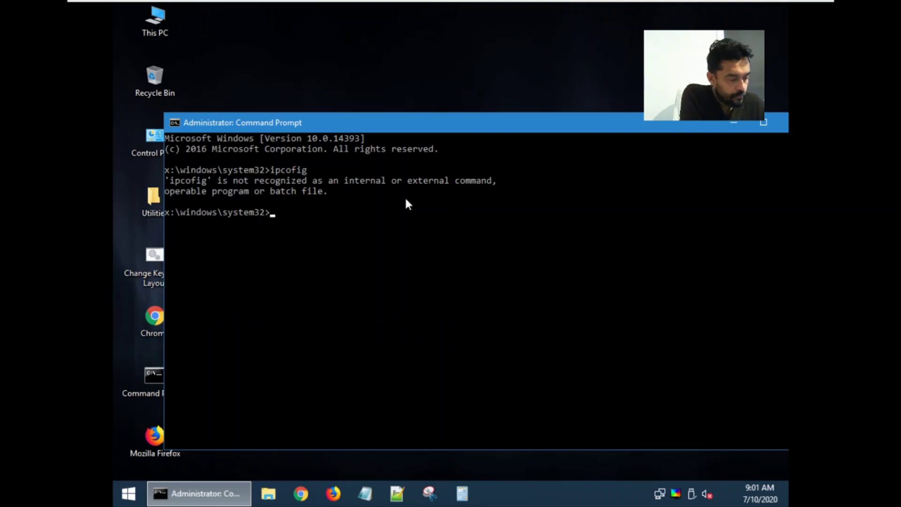
text(ipconfig)
key(Return)
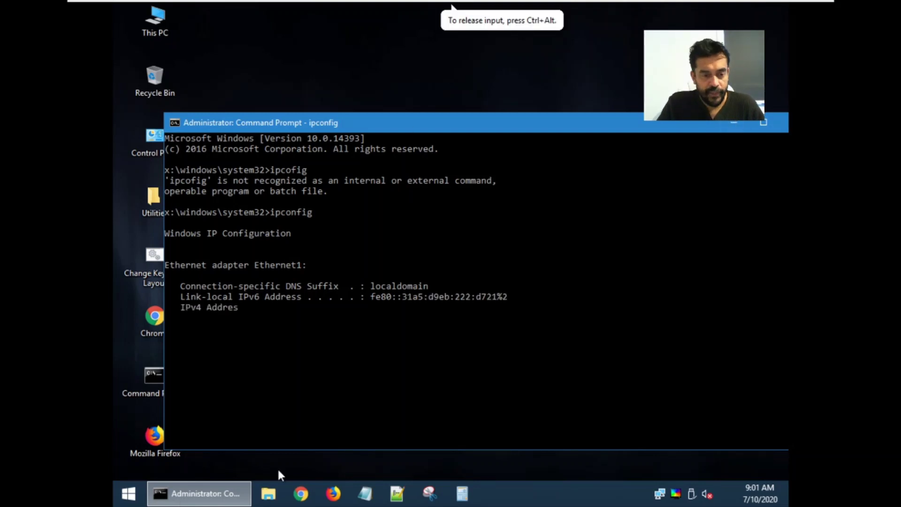
Launch PENetwork from the PE Start menu, then reopen the Start menu
click(130, 494)
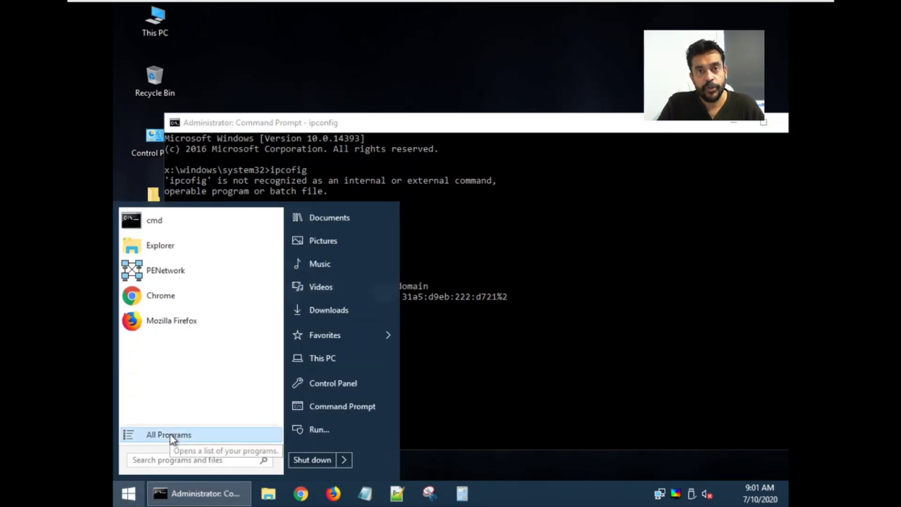
click(160, 274)
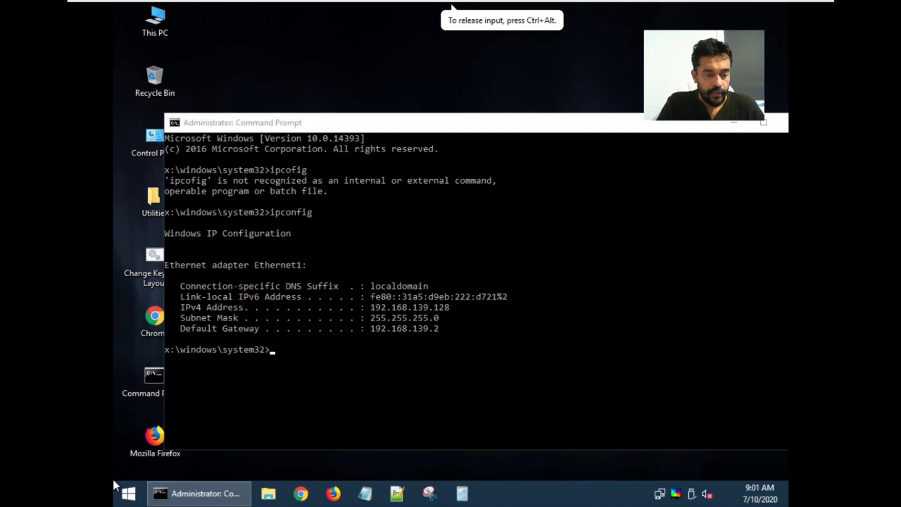
click(129, 494)
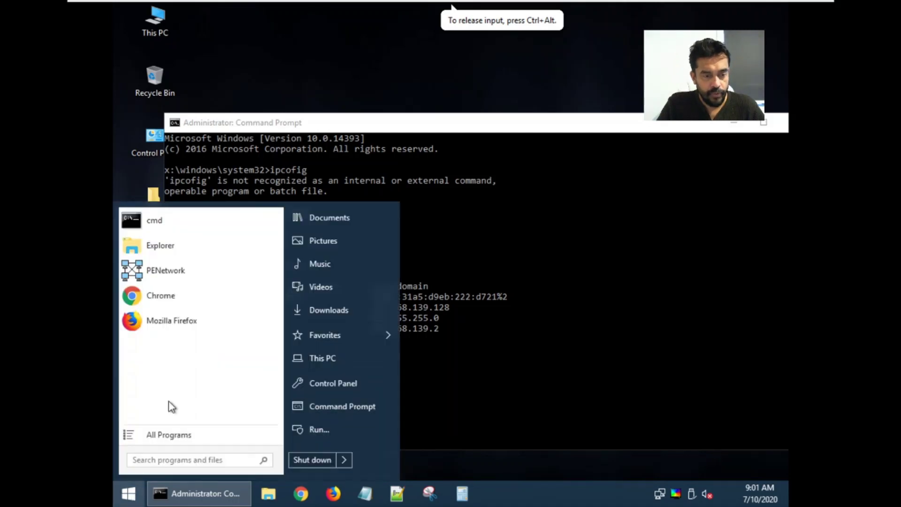
Show All Programs in the PE start menu and expand the BCD-MBR Tools and Computer Management folders
click(165, 437)
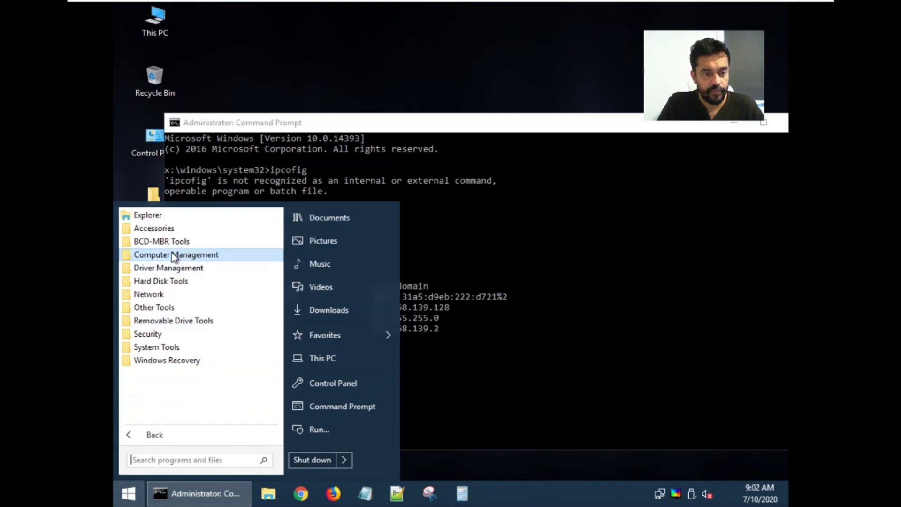
click(160, 243)
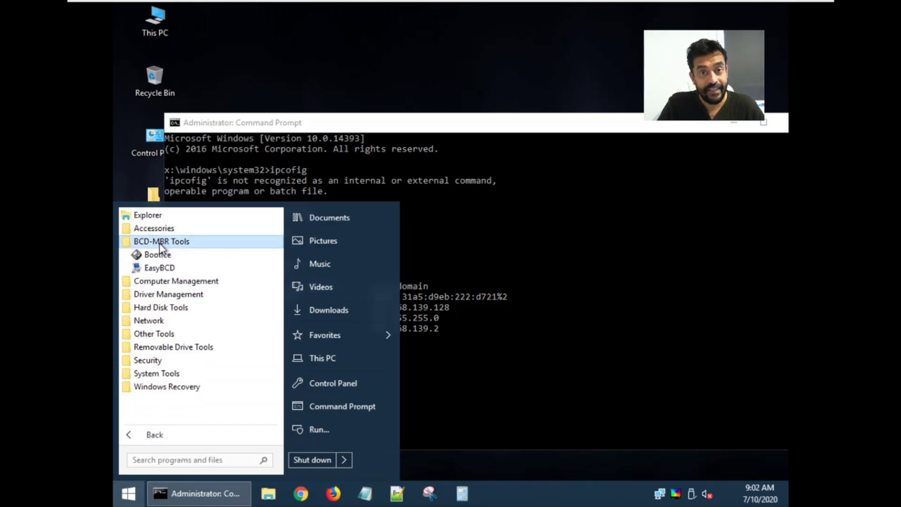
click(169, 282)
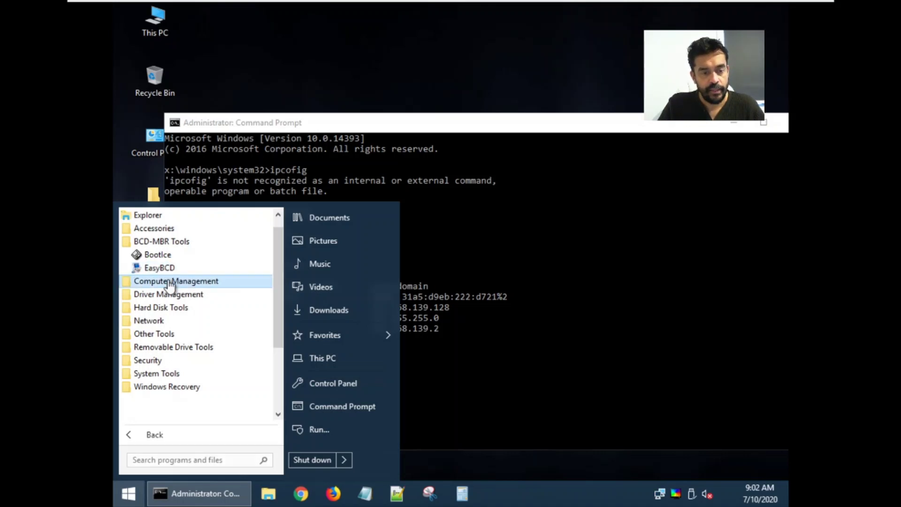
scroll(179, 283, down, 2)
scroll(179, 284, down, 1)
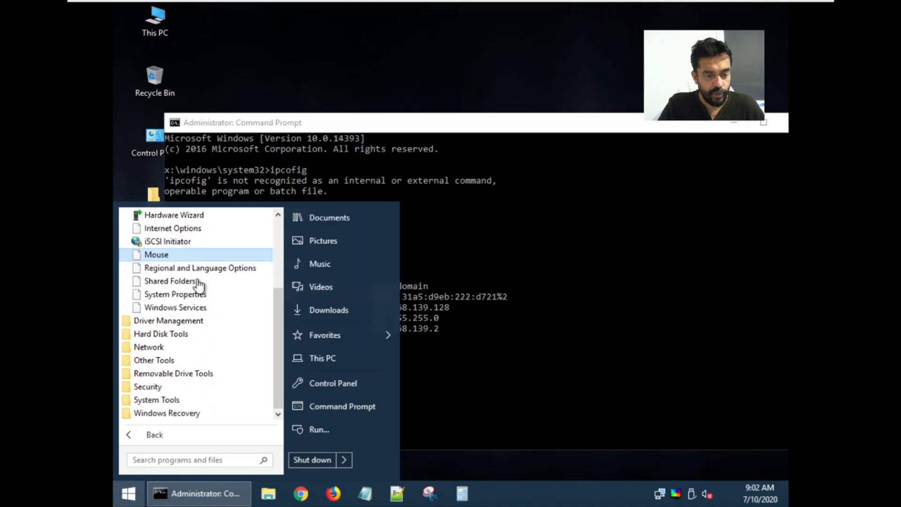
Peek into Driver Management and Hard Disk Tools, then expand Security to list AntiVirus, KeyFinders and Passwords
click(149, 322)
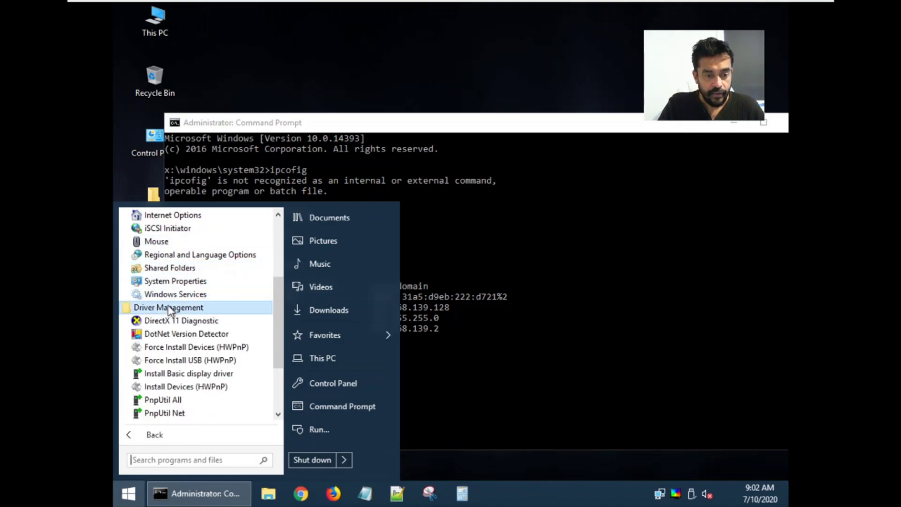
click(169, 308)
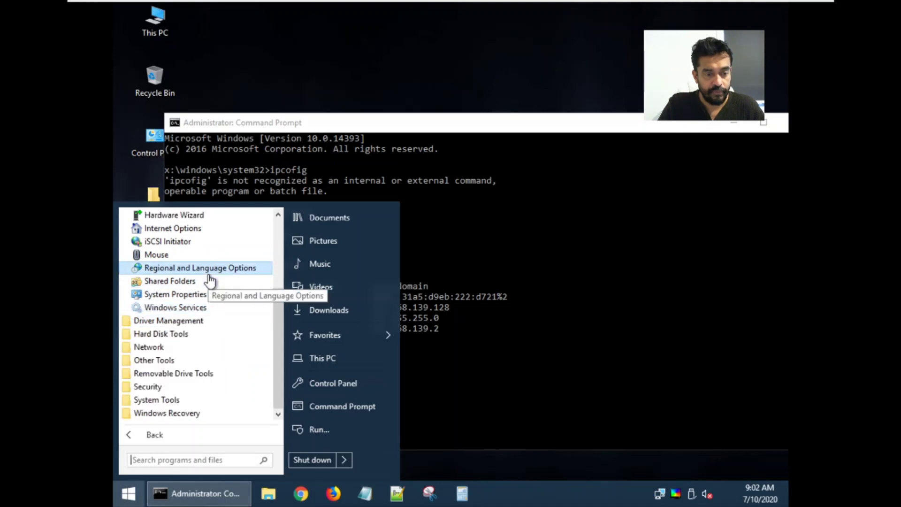
click(153, 334)
scroll(205, 295, down, 2)
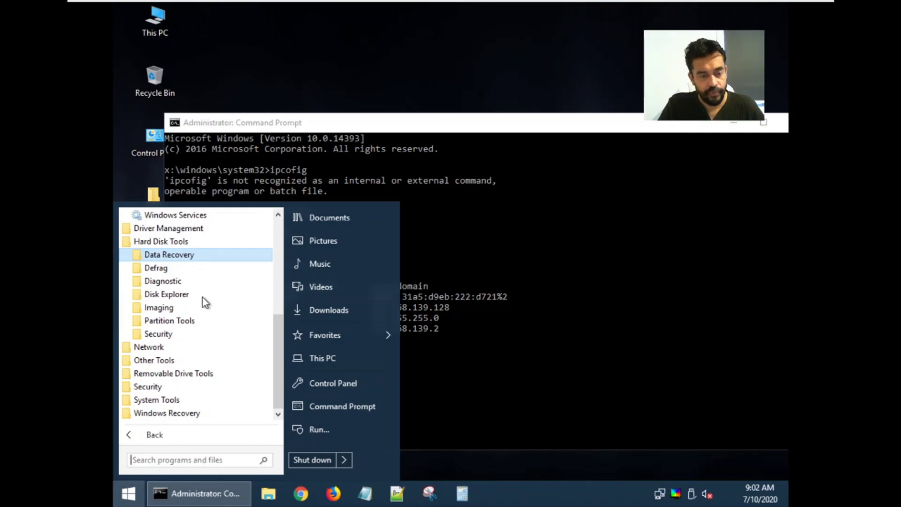
click(172, 243)
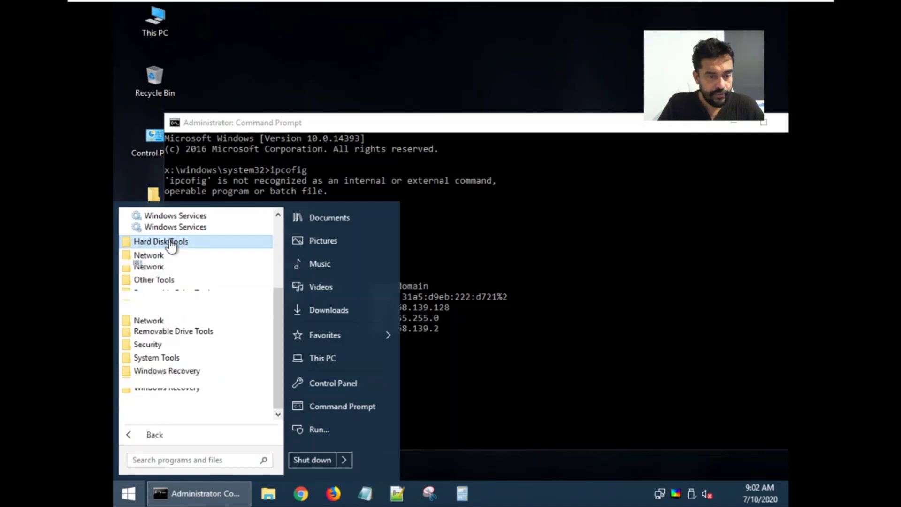
scroll(174, 248, up, 2)
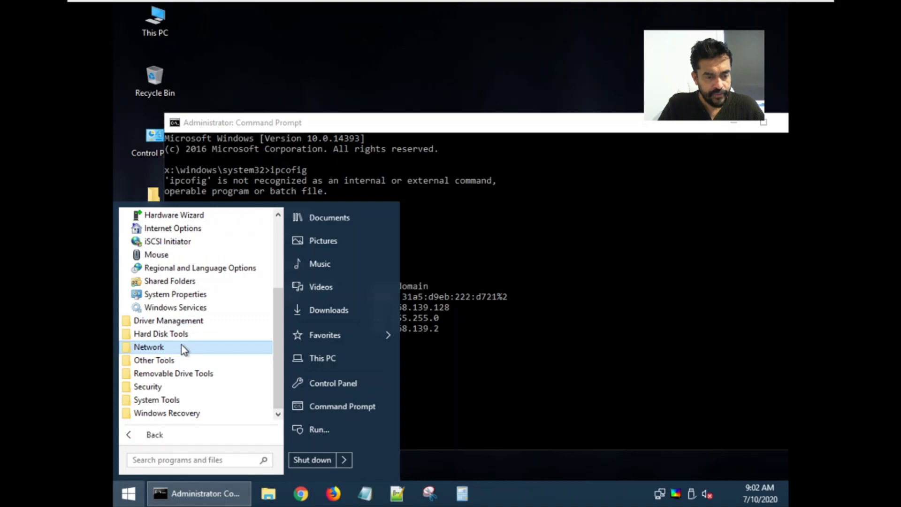
click(148, 385)
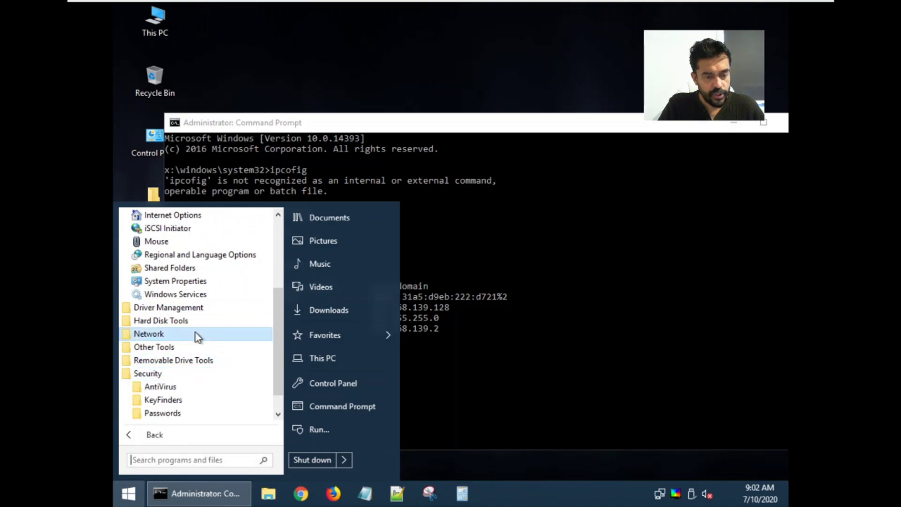
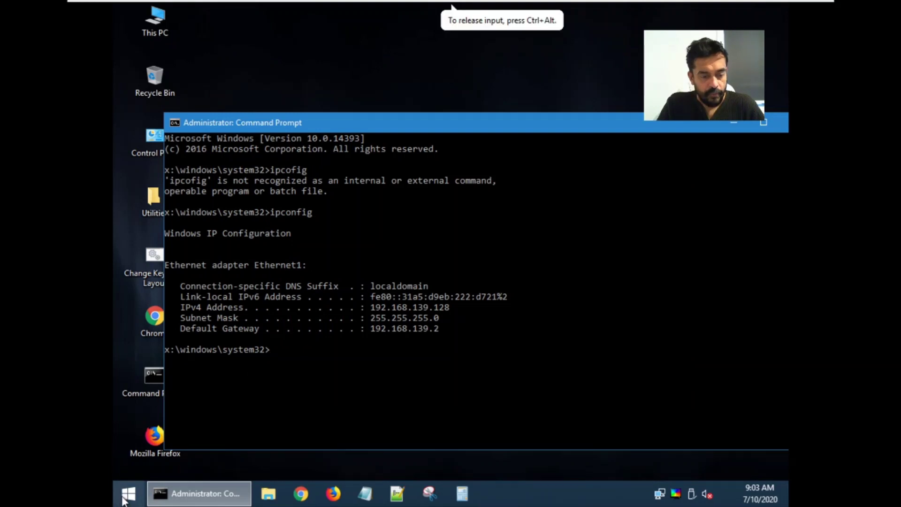
Browse the Start menu's All Programs list to the Security folder of password utilities
click(127, 498)
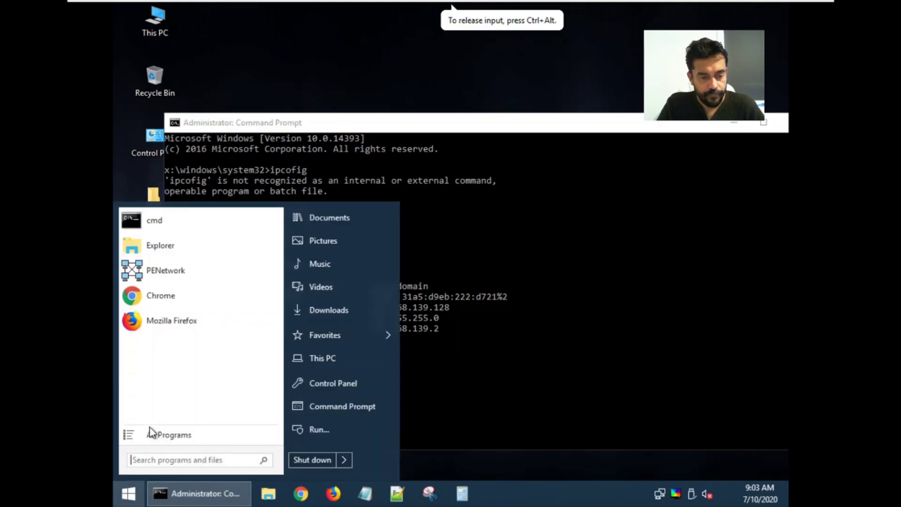
click(161, 434)
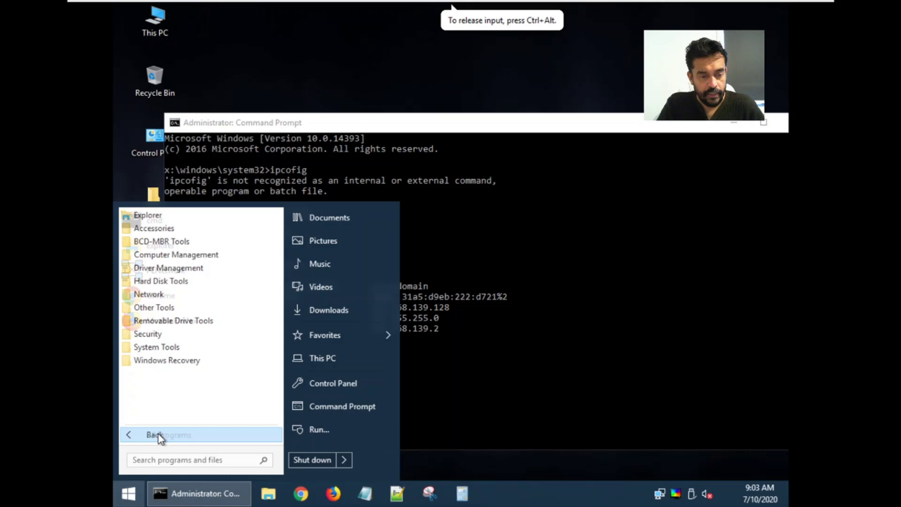
click(160, 332)
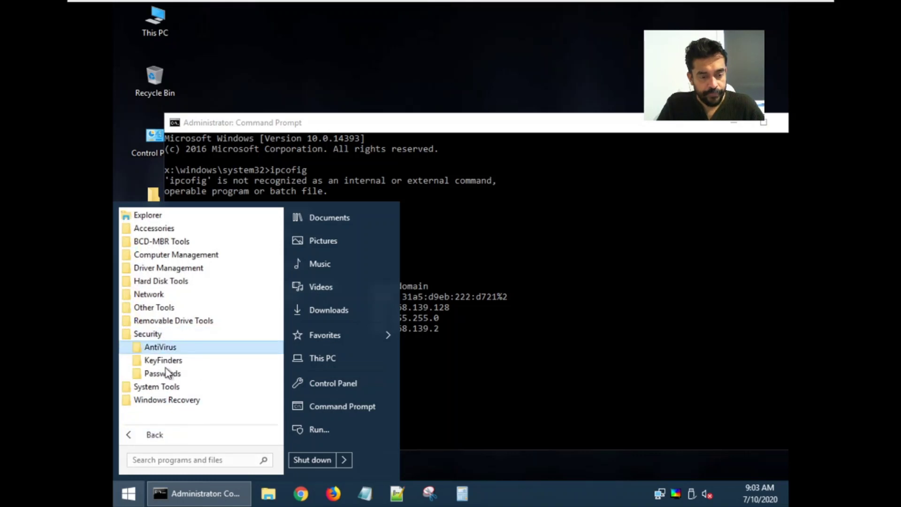
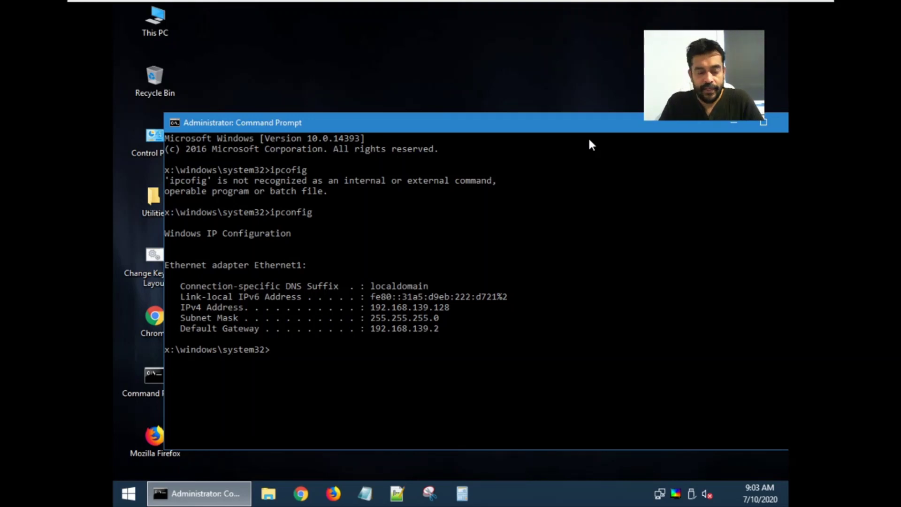
In the PE Start menu's All Programs, expand the Windows Recovery and System Tools folders
click(105, 500)
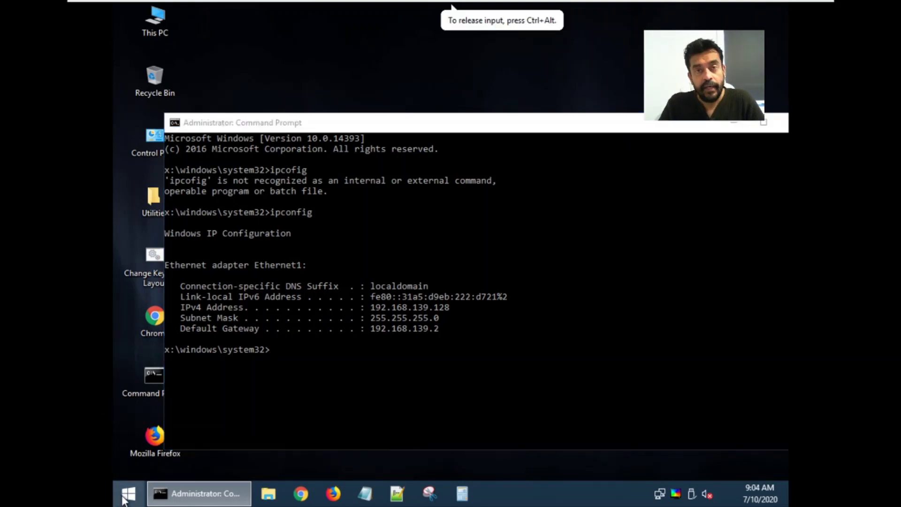
click(127, 500)
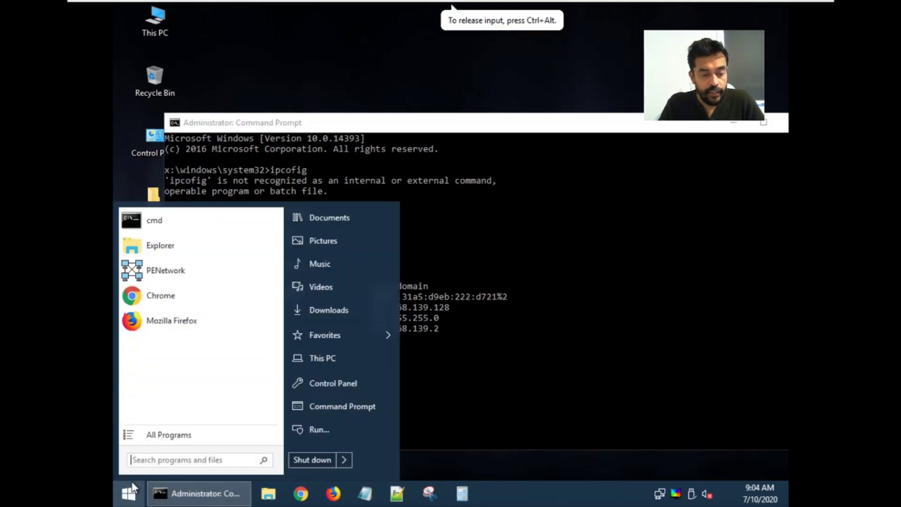
click(161, 430)
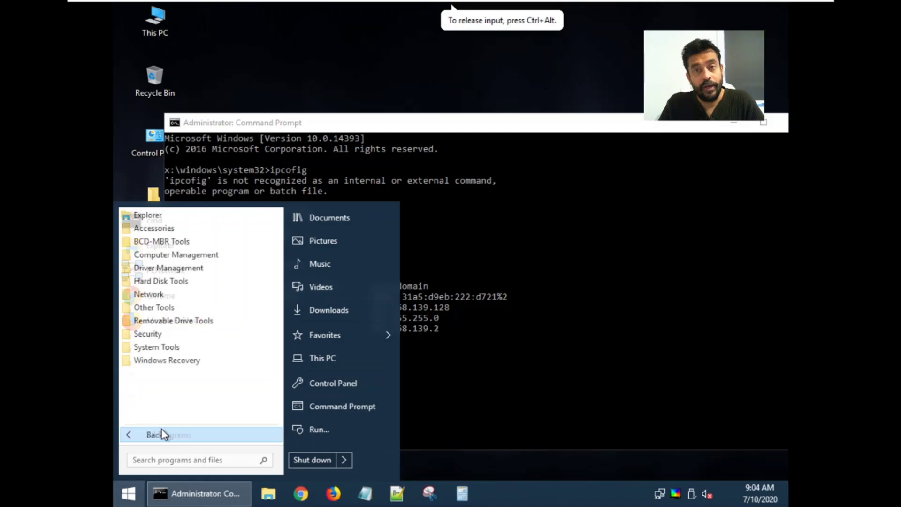
click(179, 363)
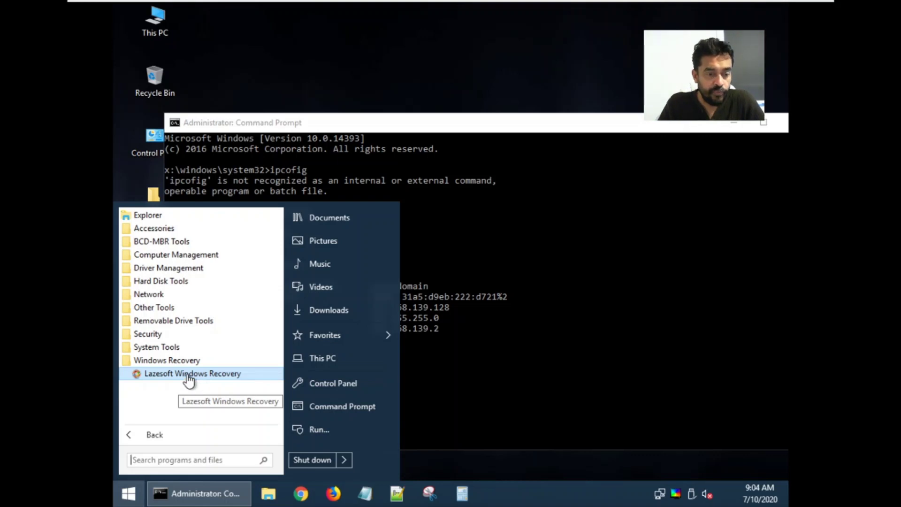
click(169, 347)
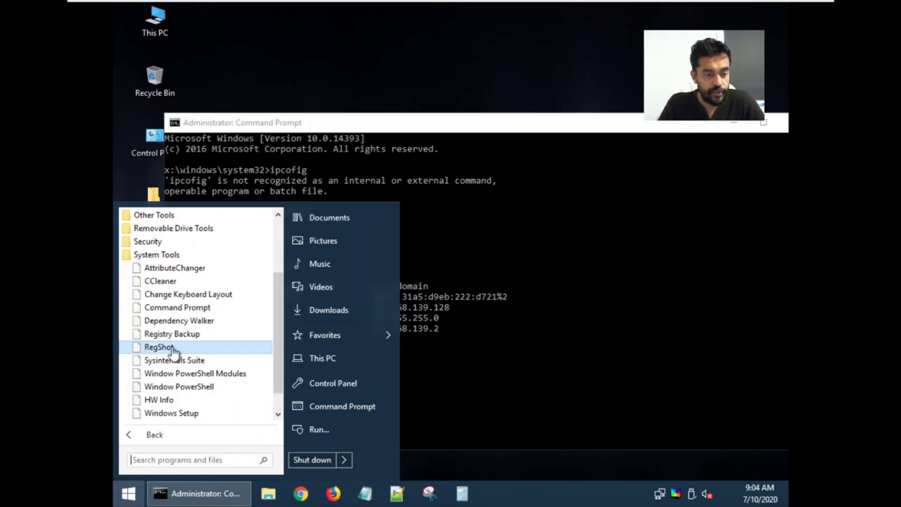
scroll(206, 345, down, 1)
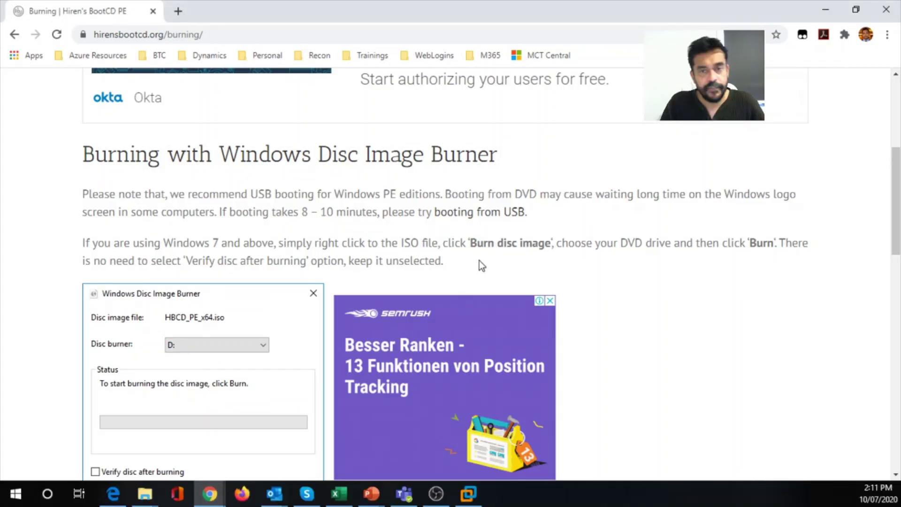
In Chrome, open the Old Versions page from the Burning page's footer
scroll(479, 261, up, 6)
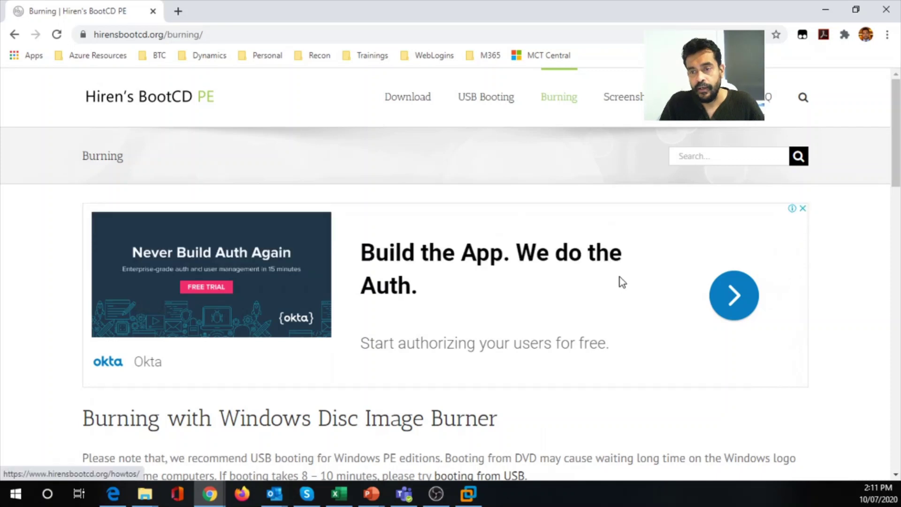
scroll(620, 284, down, 15)
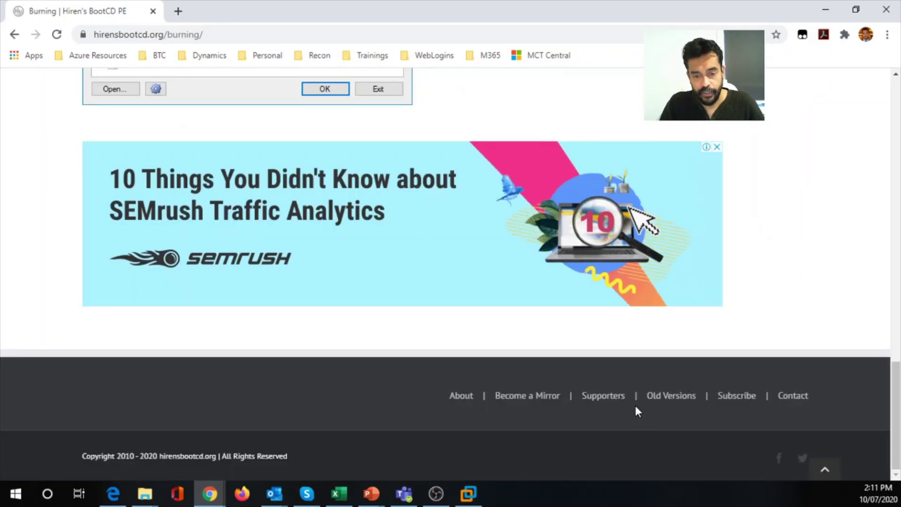
click(685, 402)
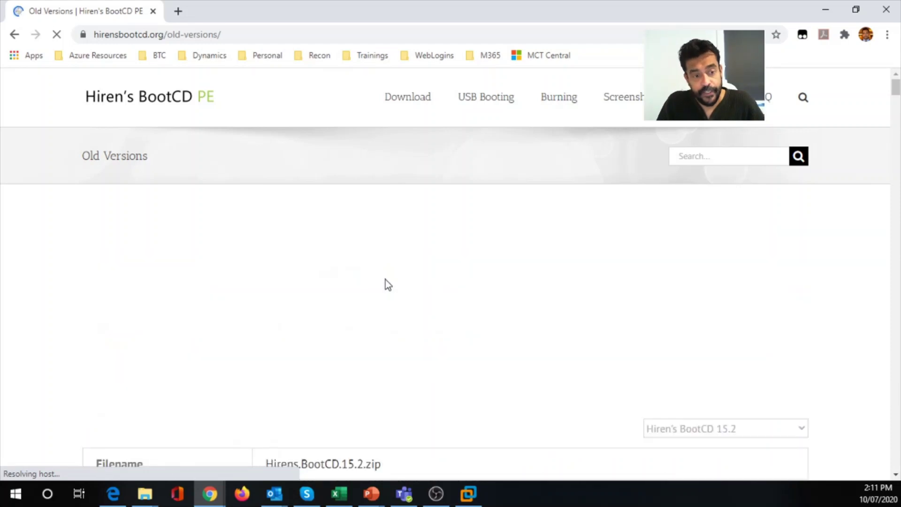
Scroll the Old Versions table, then close the PE Start menu to reveal the ipconfig output
scroll(386, 281, down, 5)
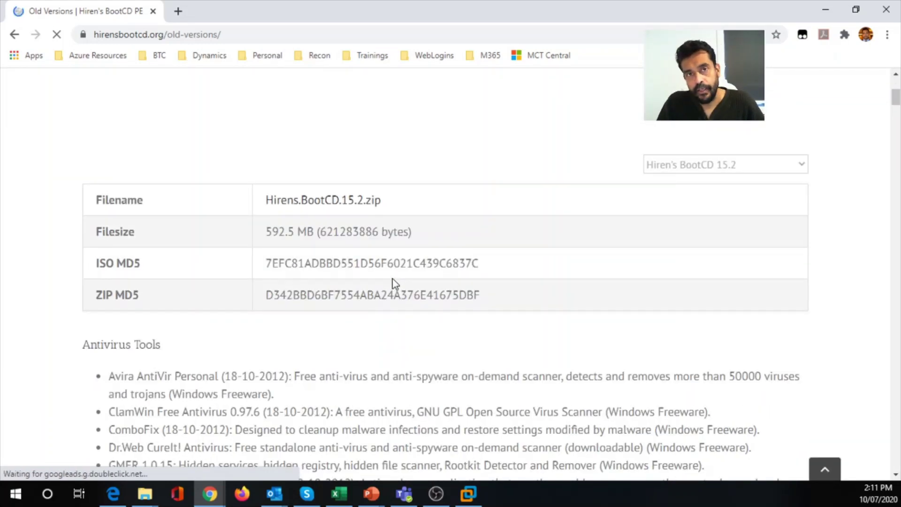
scroll(395, 279, down, 3)
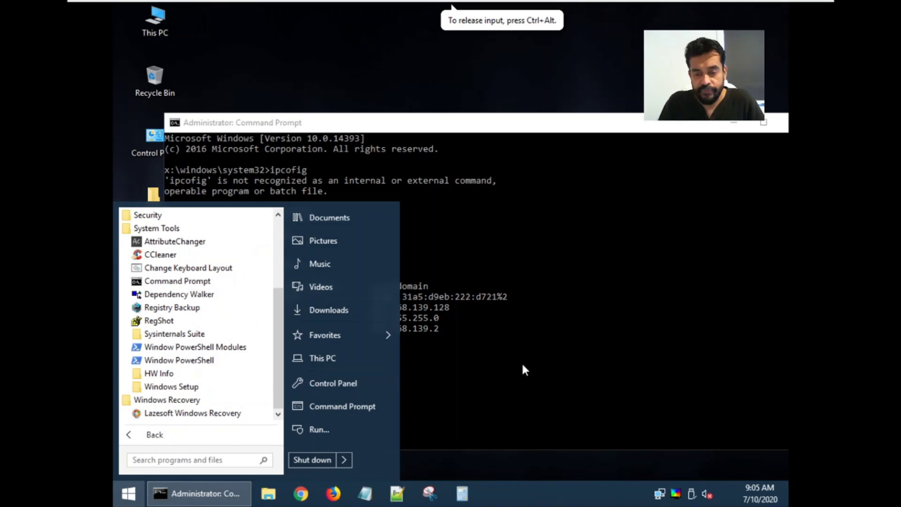
click(524, 370)
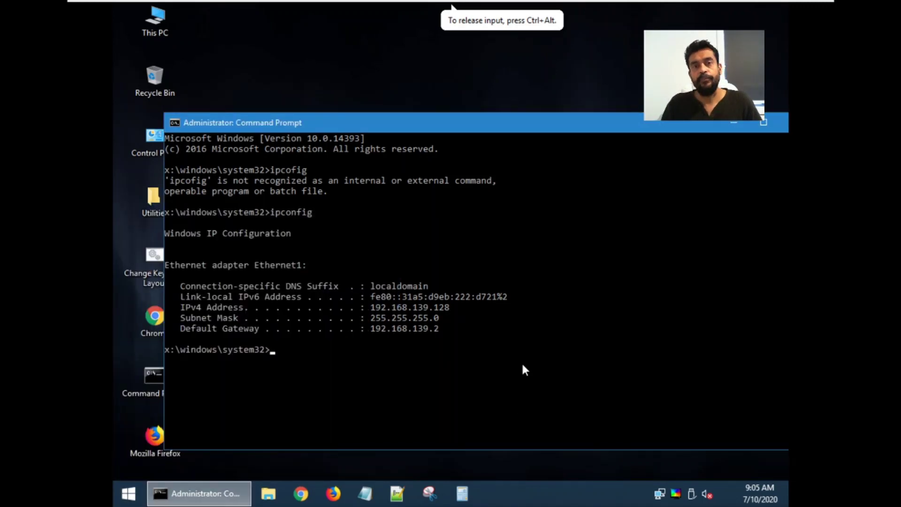